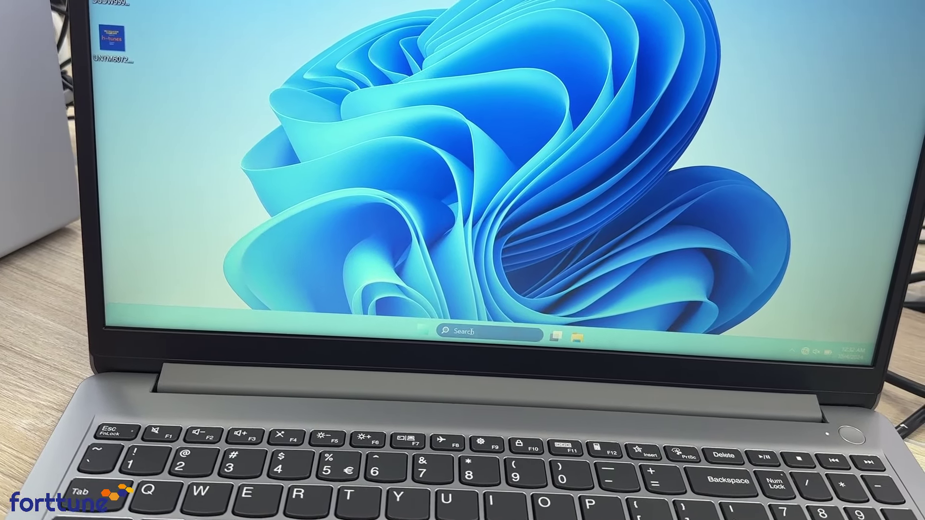
Launch Task Manager from taskbar search and expand it to the full view
{"action": "left_click", "coordinate": [488, 326]}
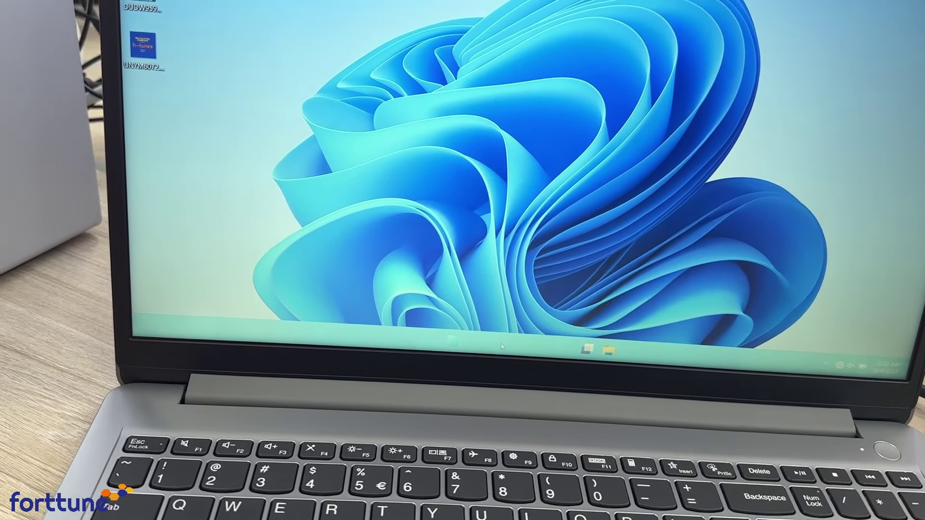
{"action": "type", "text": "task"}
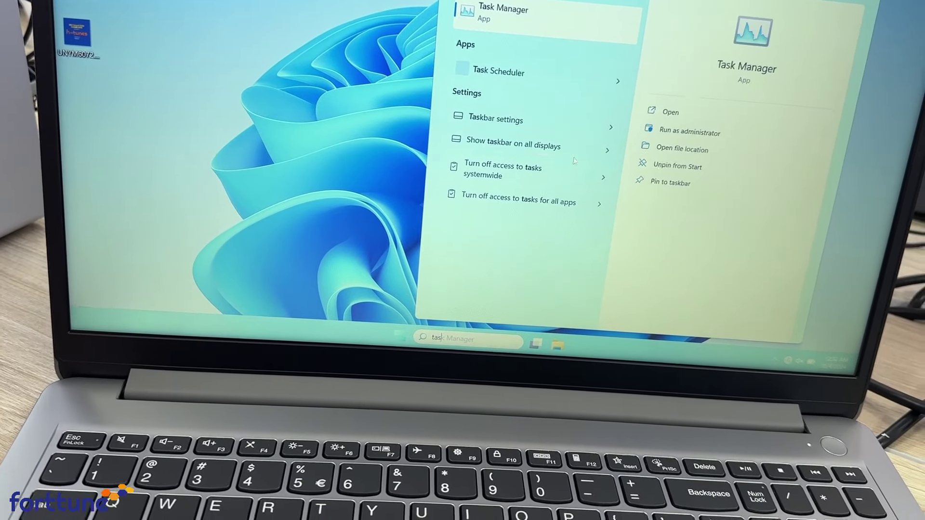
{"action": "left_click", "coordinate": [499, 11]}
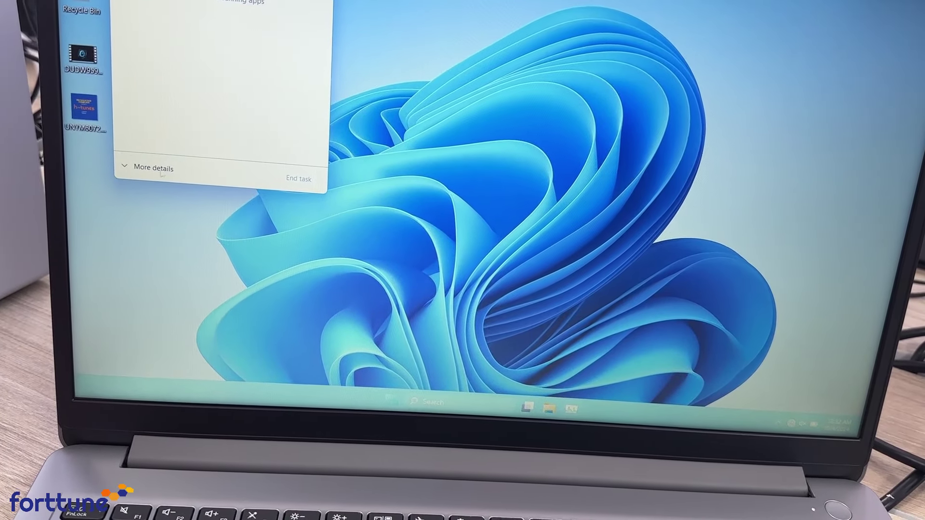
{"action": "left_click", "coordinate": [154, 168]}
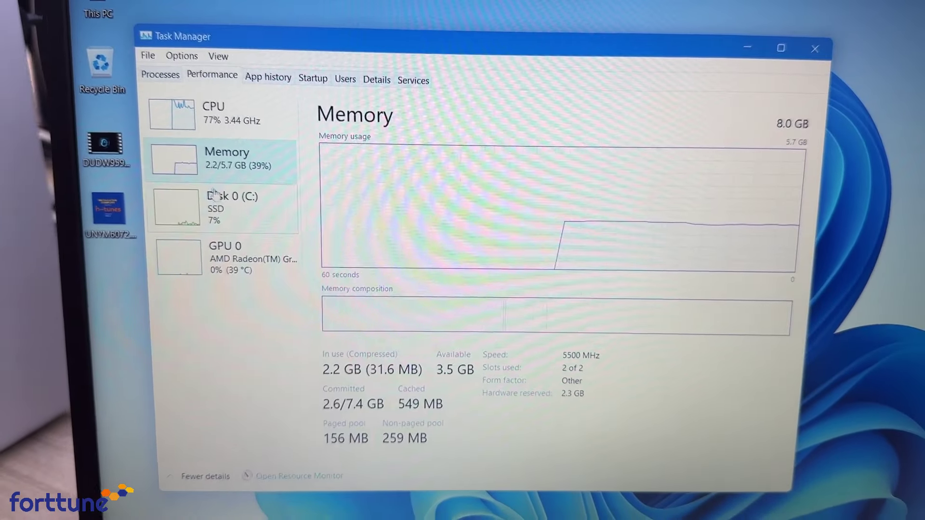
View the Disk 0 (C:) SSD specs, then the GPU 0 AMD Radeon specs
{"action": "left_click", "coordinate": [217, 196]}
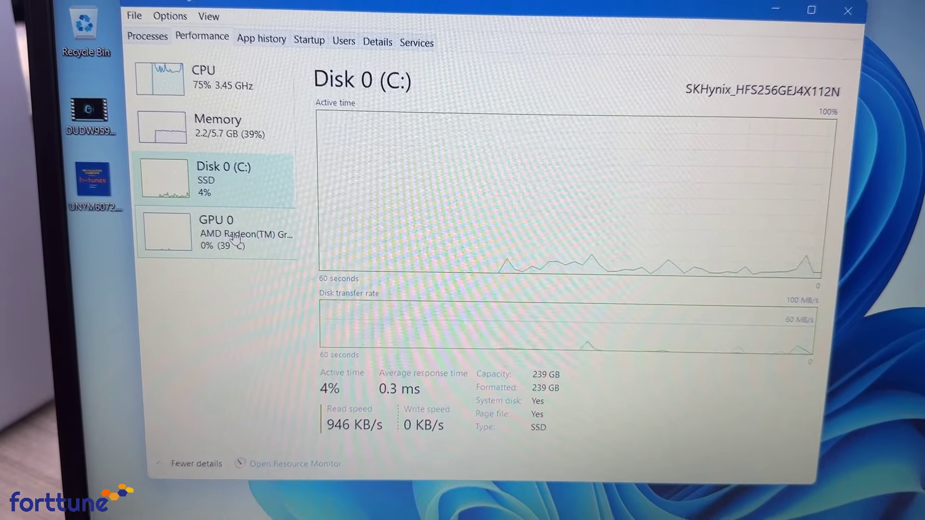
{"action": "left_click", "coordinate": [226, 226]}
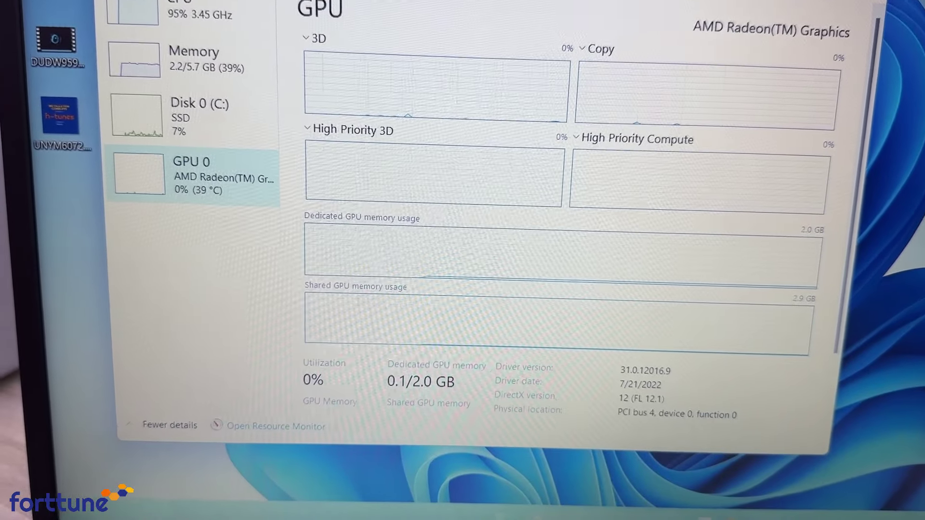
{"action": "scroll", "coordinate": [844, 418], "scroll_direction": "down", "scroll_amount": 3}
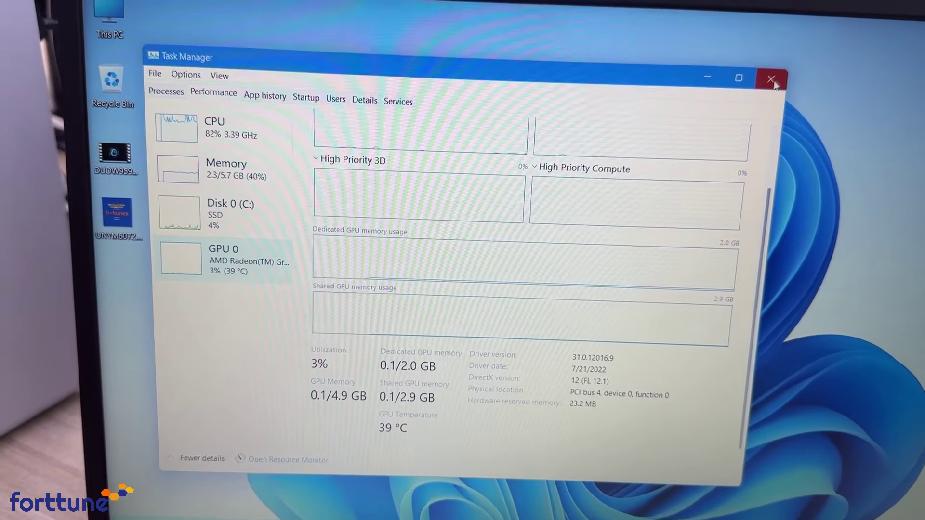
Close Task Manager and open the Start menu
{"action": "left_click", "coordinate": [811, 32]}
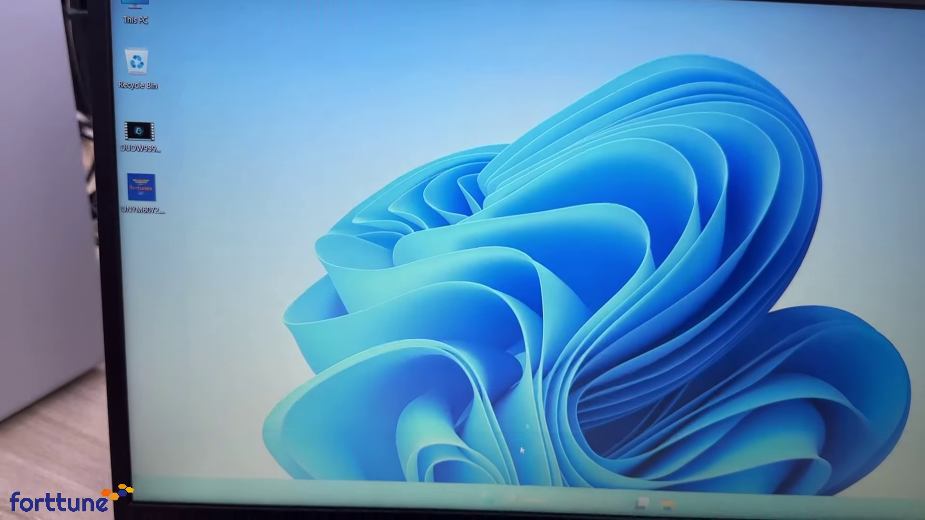
{"action": "left_click", "coordinate": [508, 483]}
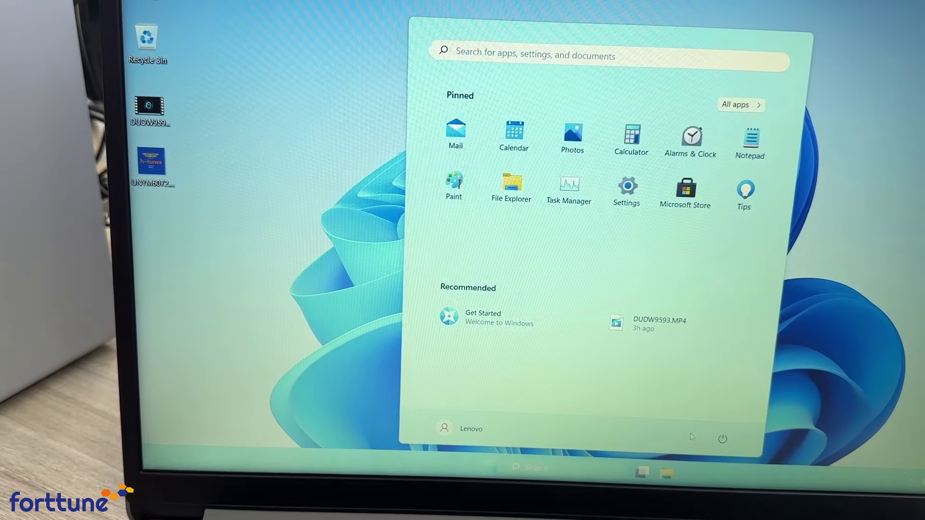